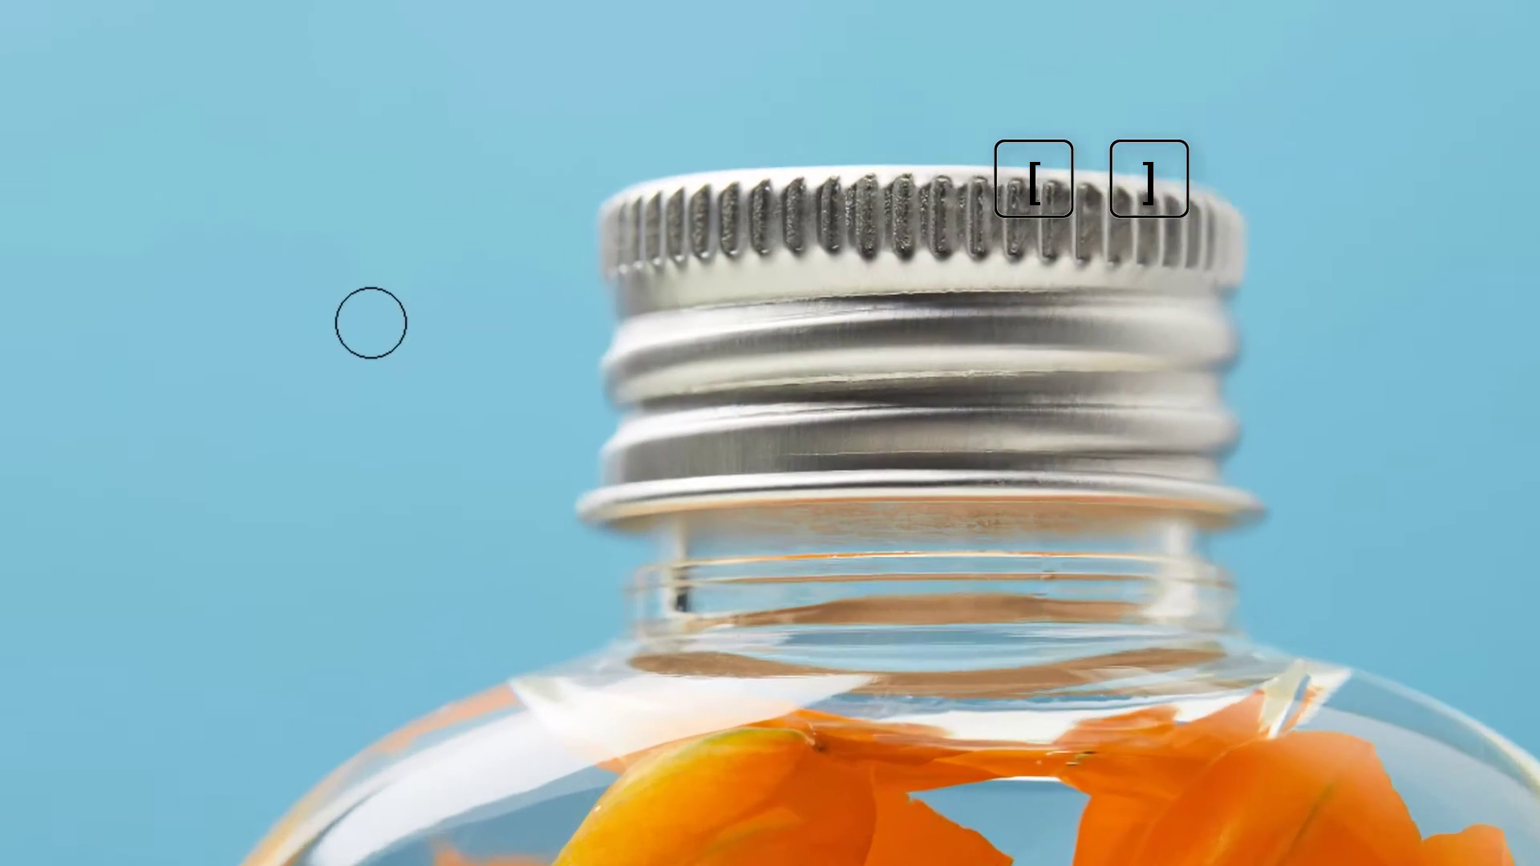
Step: Resize the brush with the bracket keys to end at 600 px, briefly toggling the Move tool with Ctrl
key(bracketright)
key(bracketright)
key(bracketright)
key(bracketright)
key(bracketleft)
key(bracketleft)
key(bracketleft)
key(bracketleft)
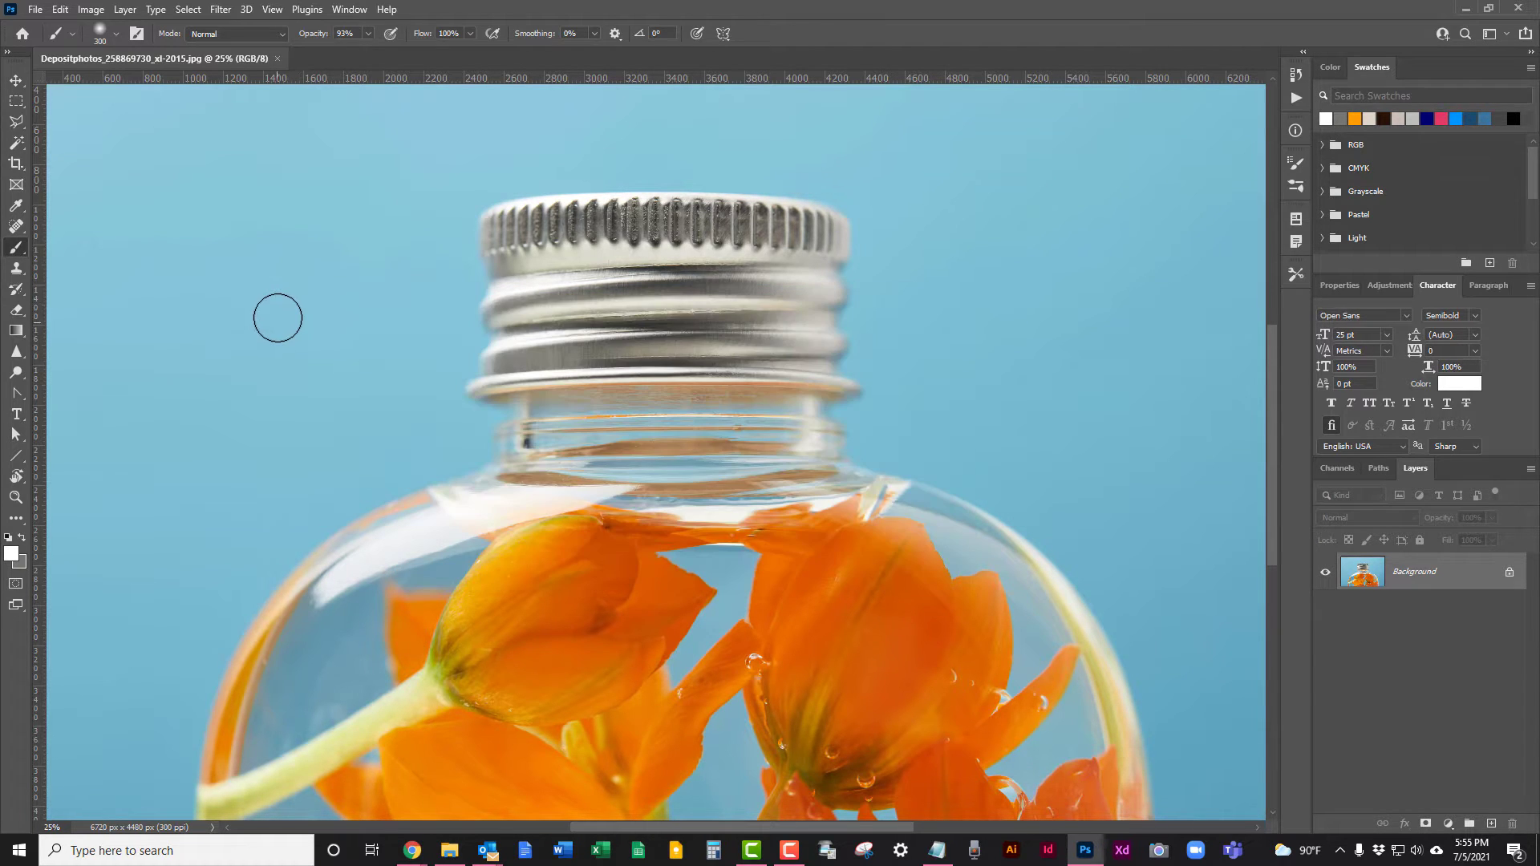
key(bracketright)
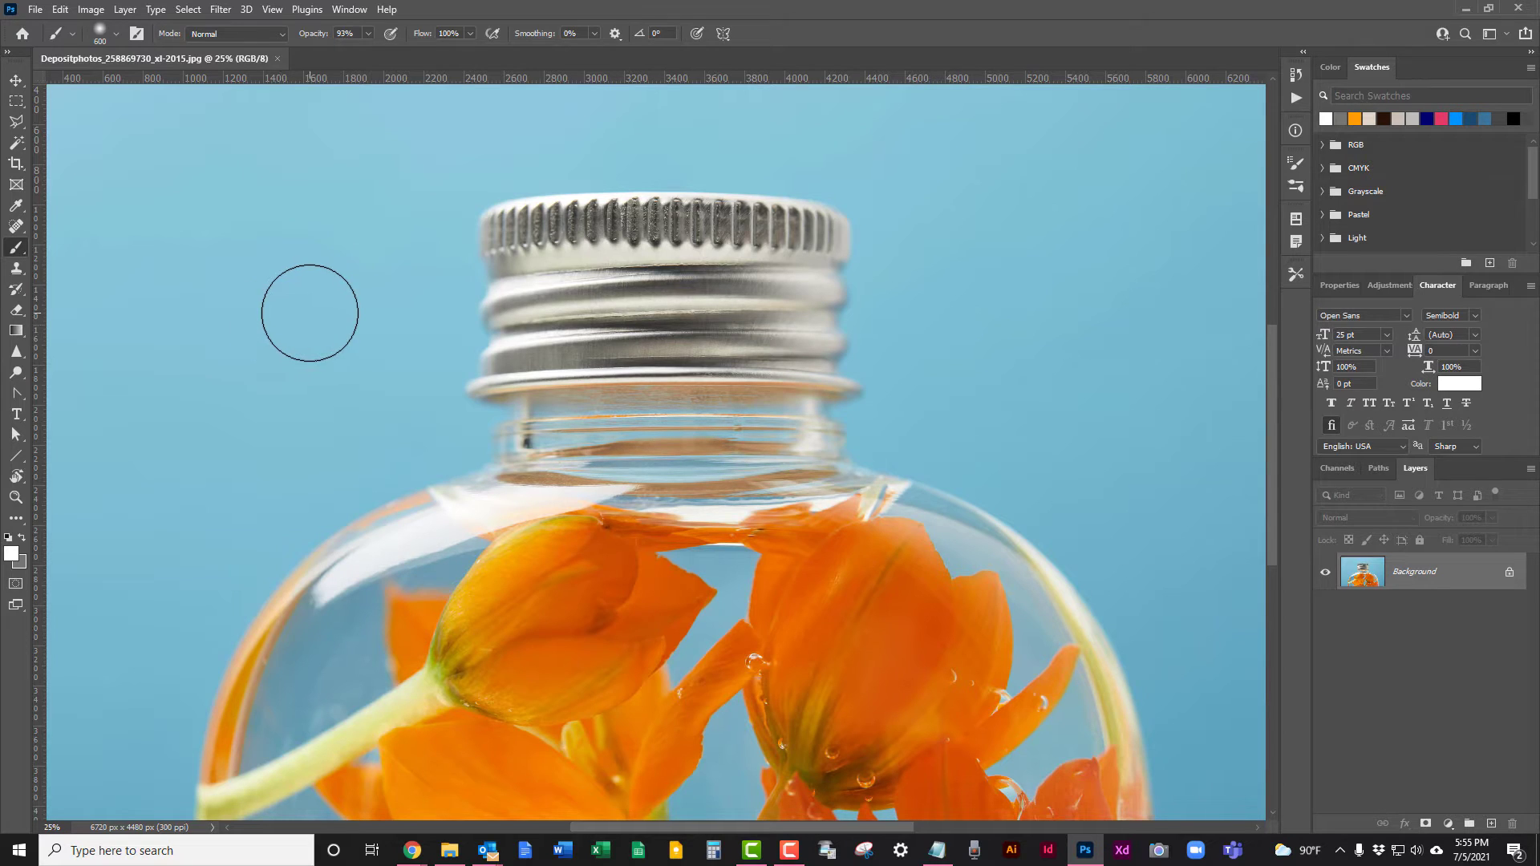
key(ctrl)
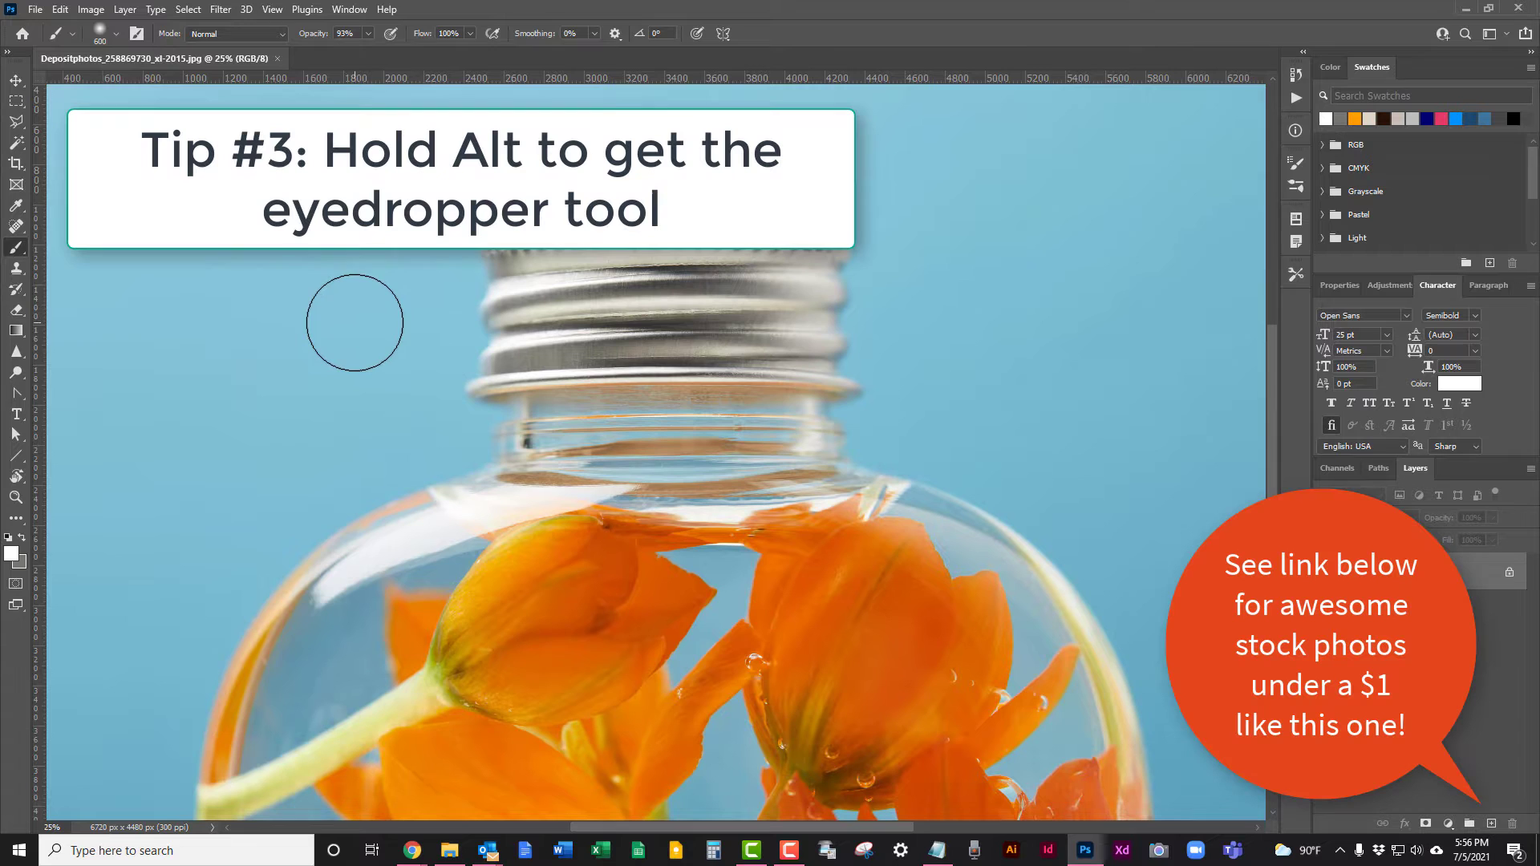
Step: Sample the sky blue as foreground colour and duplicate the photo as Layer 0 above Background
key(alt)
alt+click(354, 311)
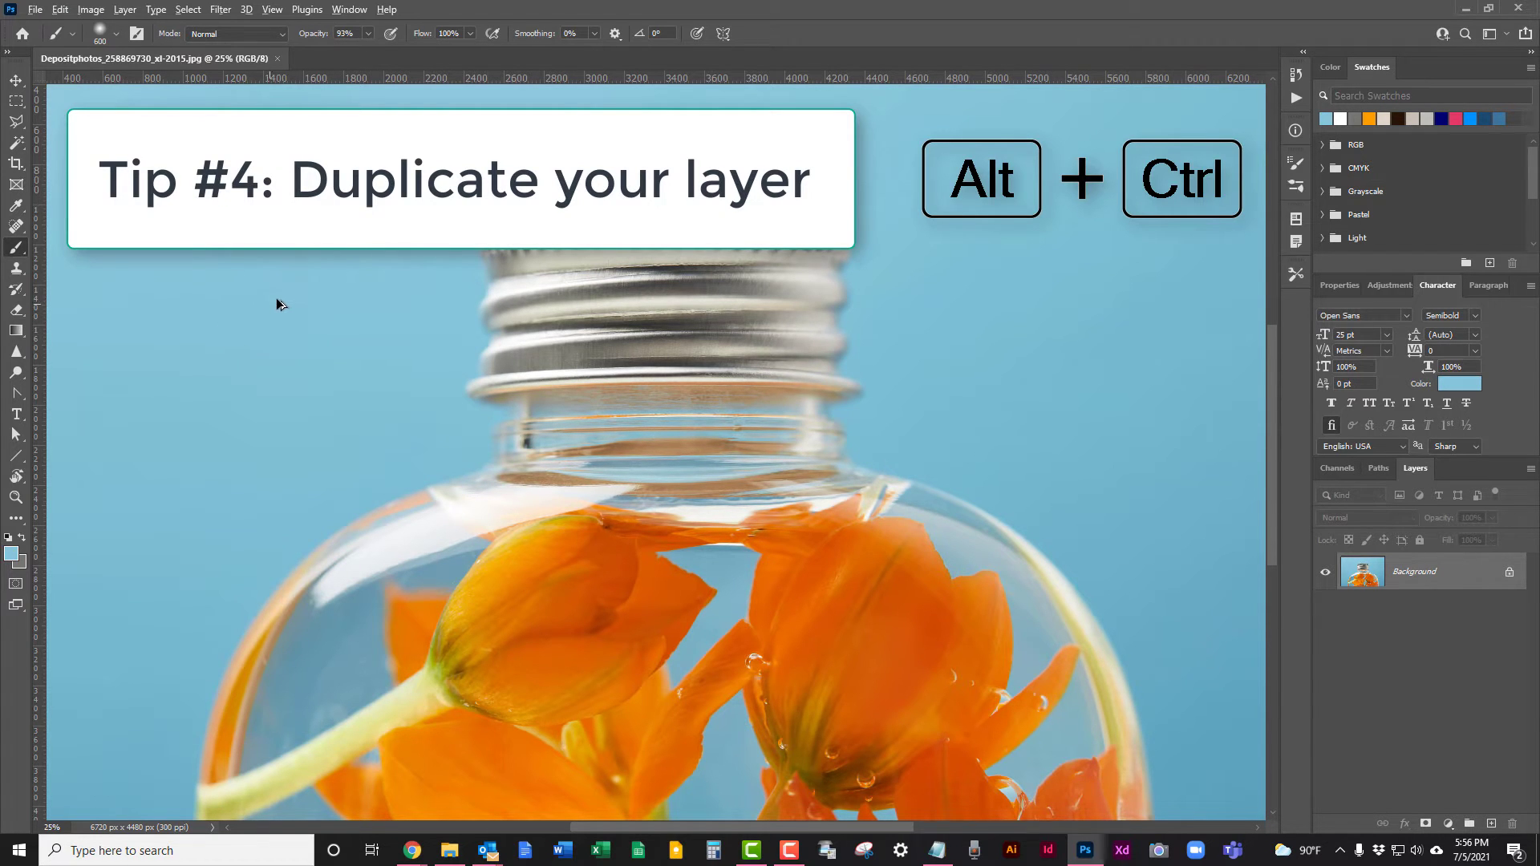
drag(276, 297, 304, 311)
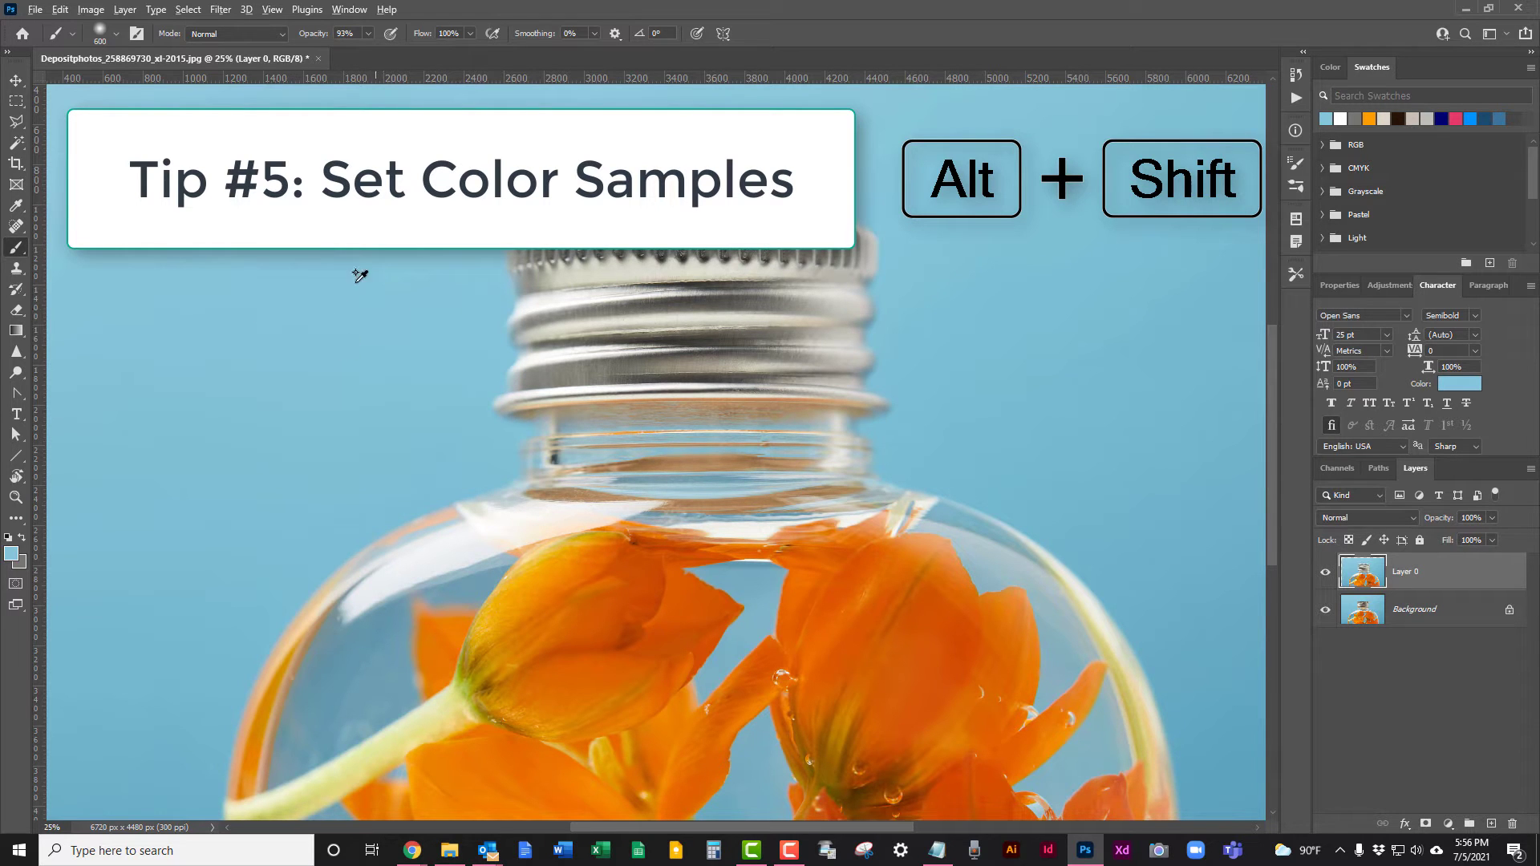
Step: Place colour samplers on the orange flower, the silver bottle cap and the blue sky
alt+shift+click(605, 617)
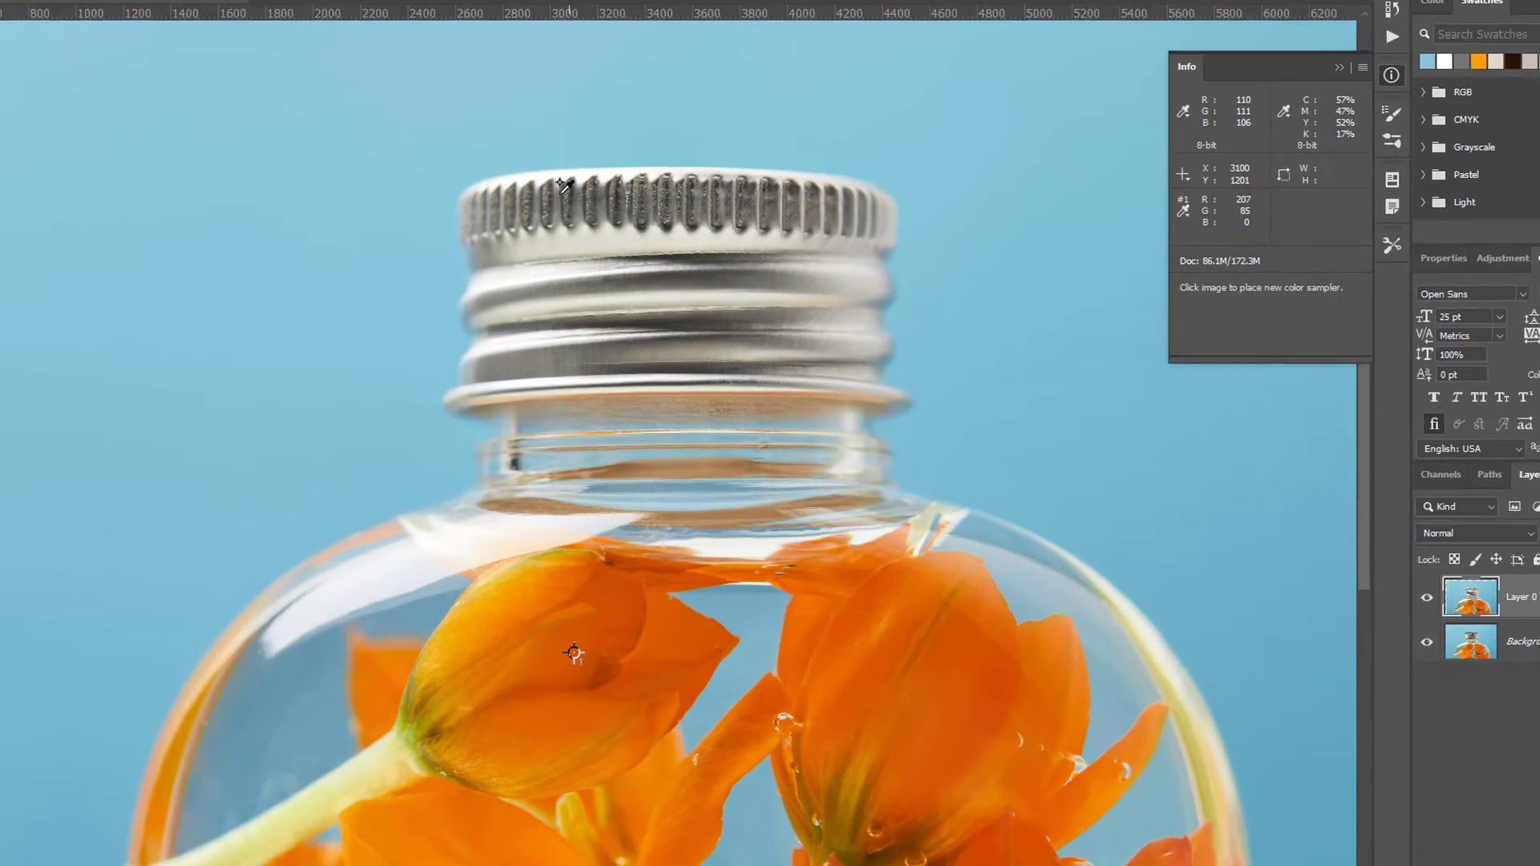
alt+shift+click(522, 237)
alt+shift+click(1063, 76)
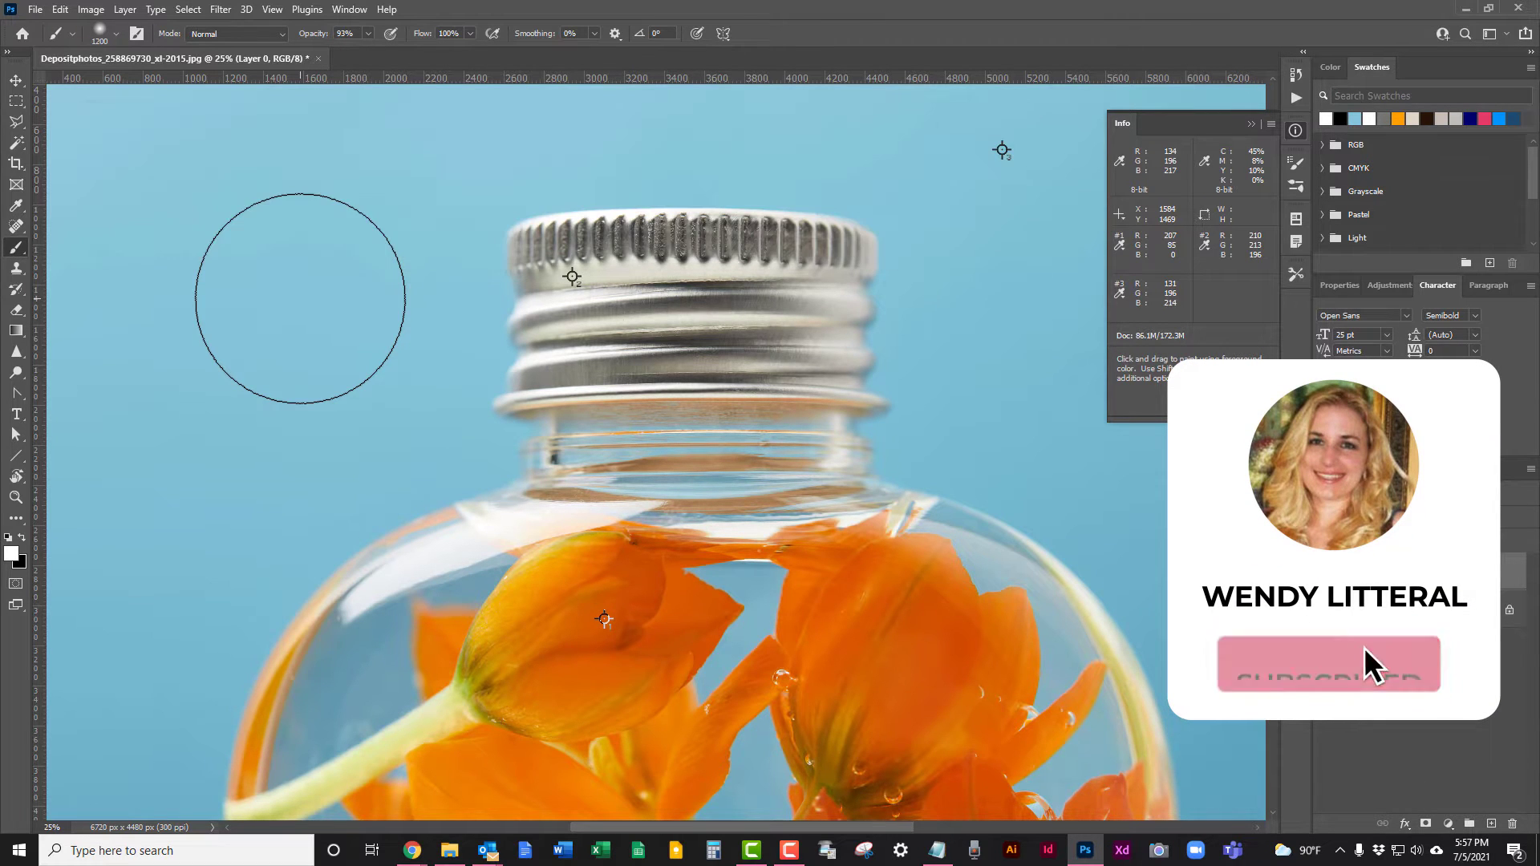
Step: Reduce the brush diameter slightly with the [ key before painting white test strokes
key(bracketleft)
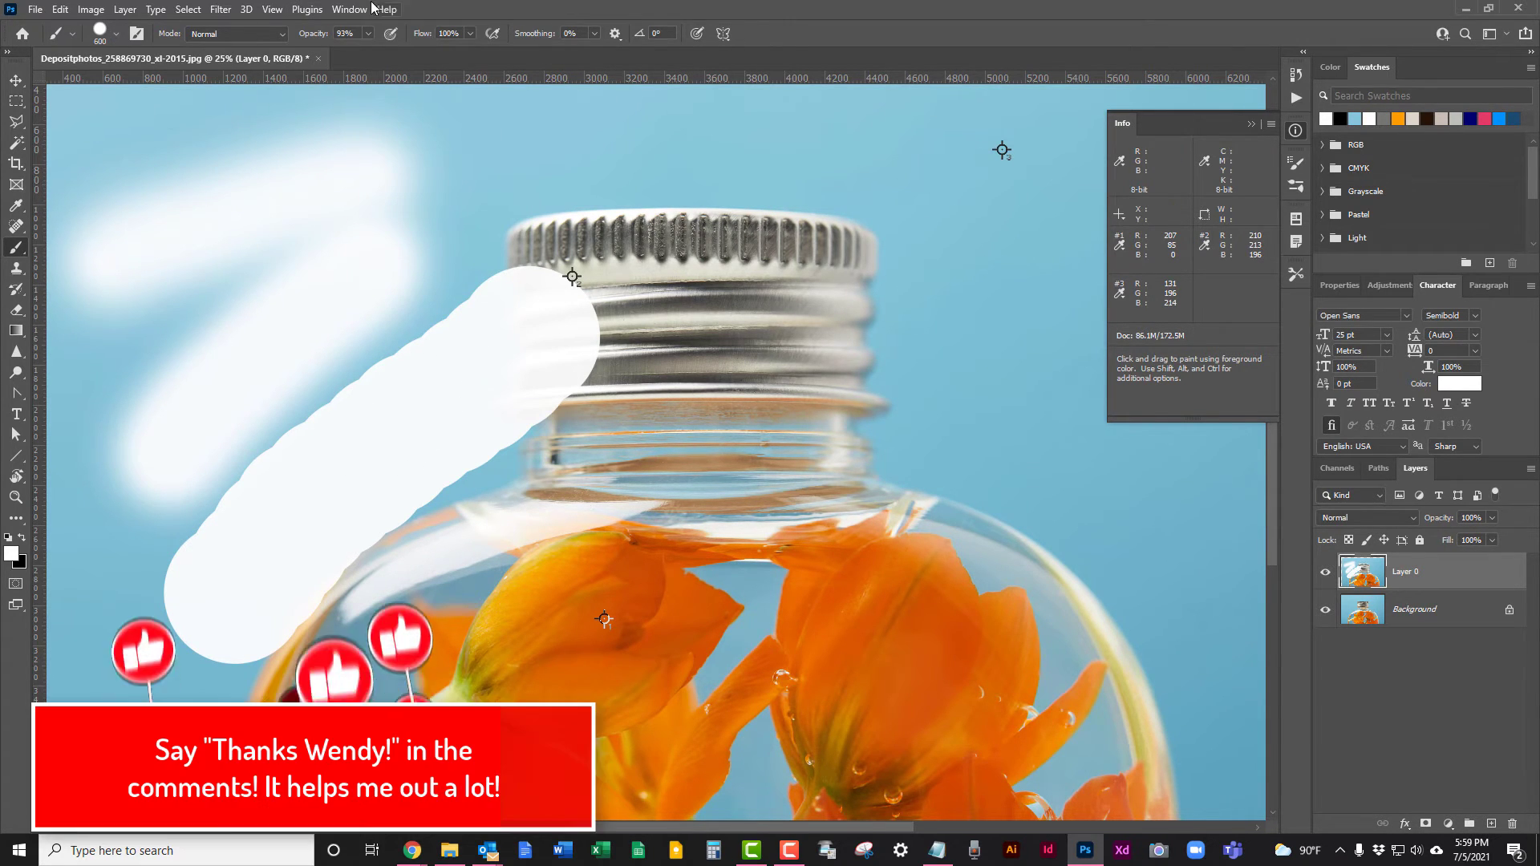
Step: Show the Brushes and Brush Settings panels via the Window menu and enlarge the brush to 600 px
click(349, 9)
click(376, 166)
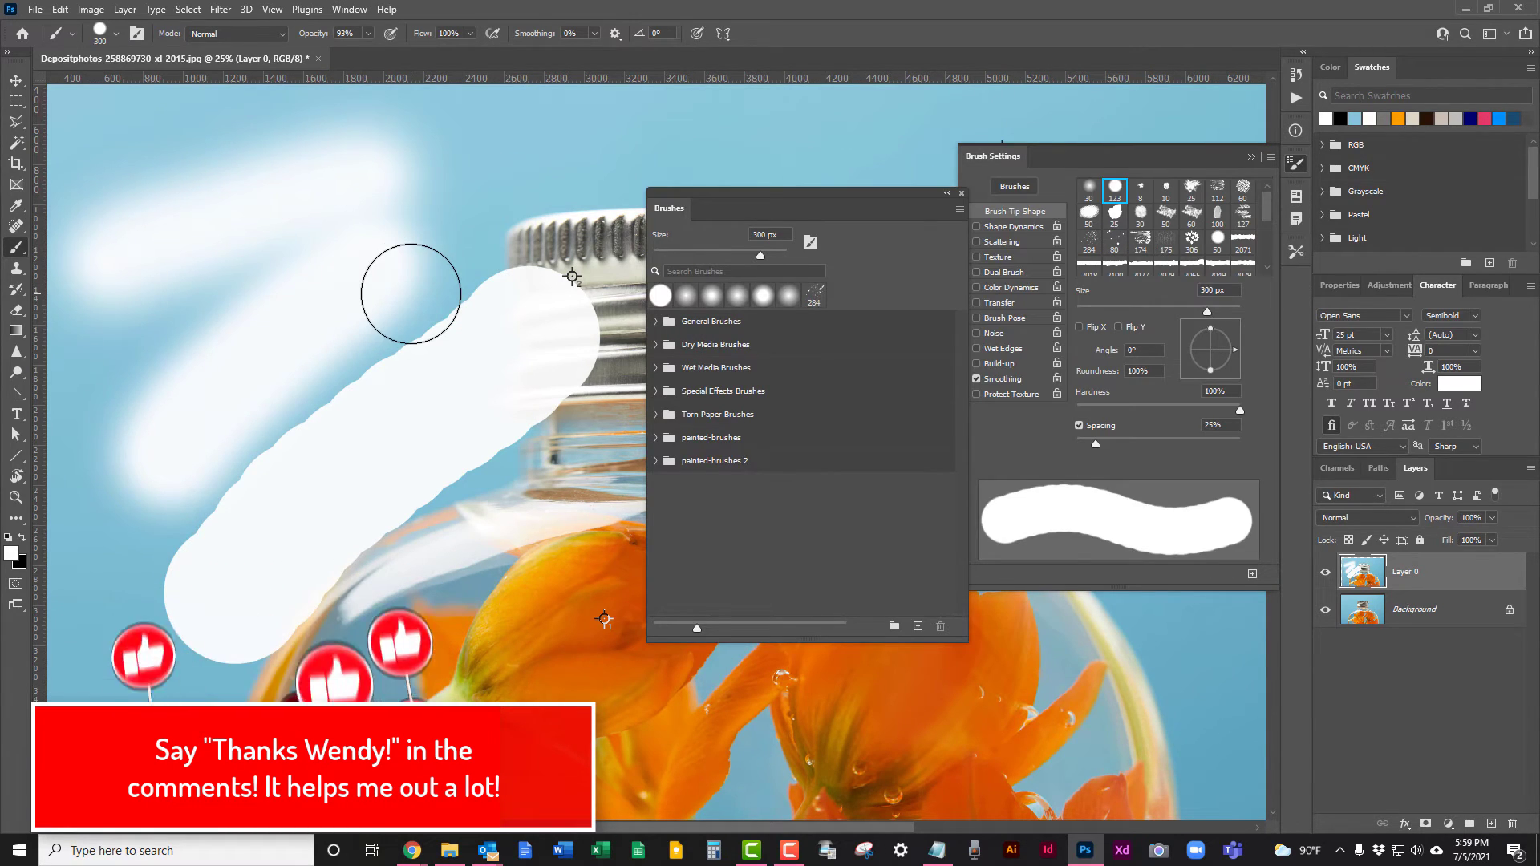
key(])
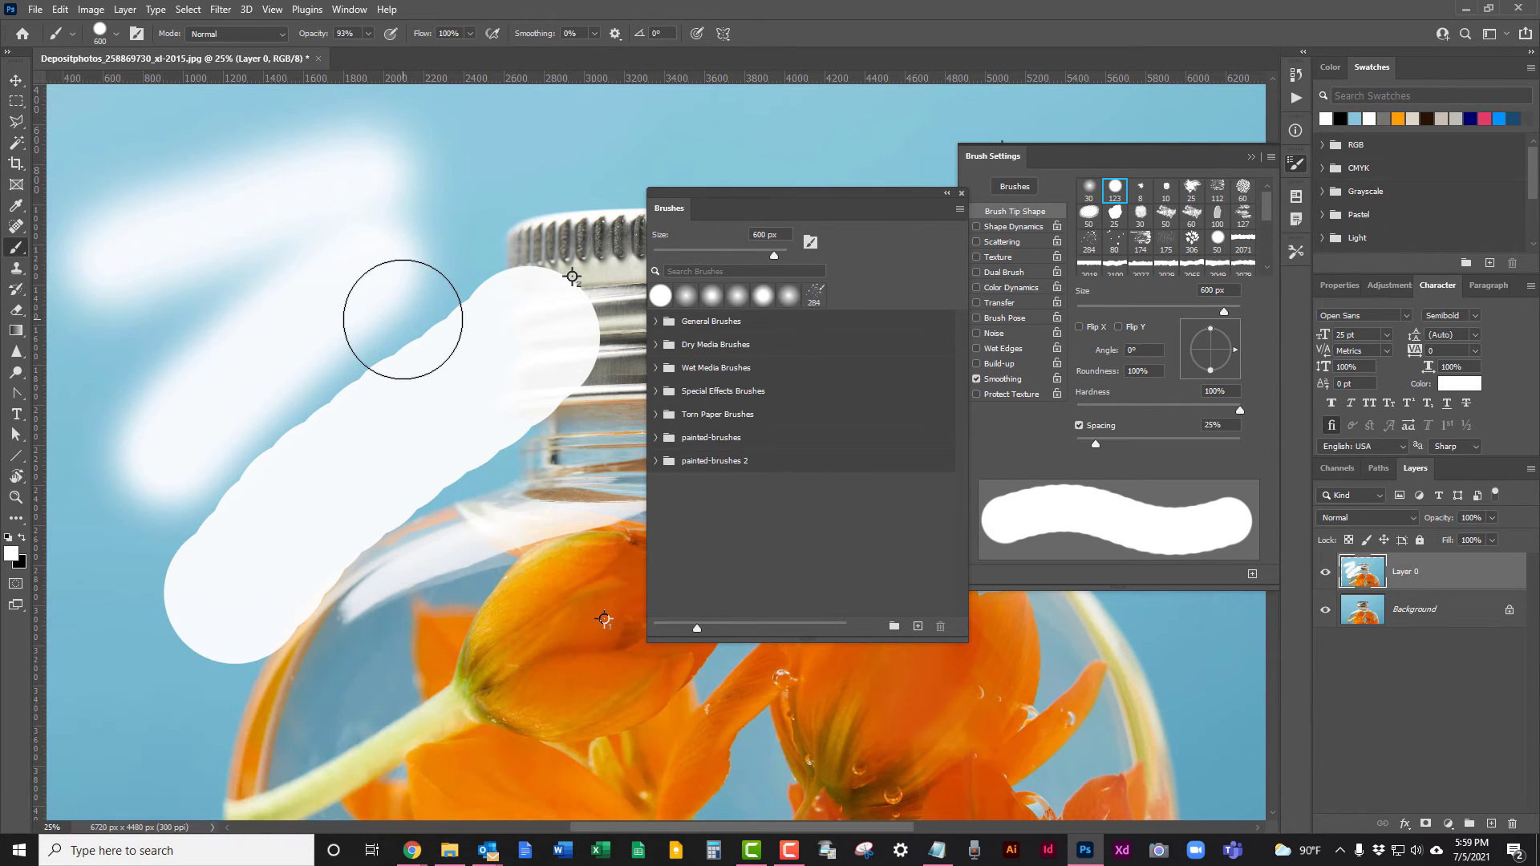
Step: Change the brush size in Brush Settings: type 543 and 500, drag the slider to 300, then bracket up
double_click(1211, 290)
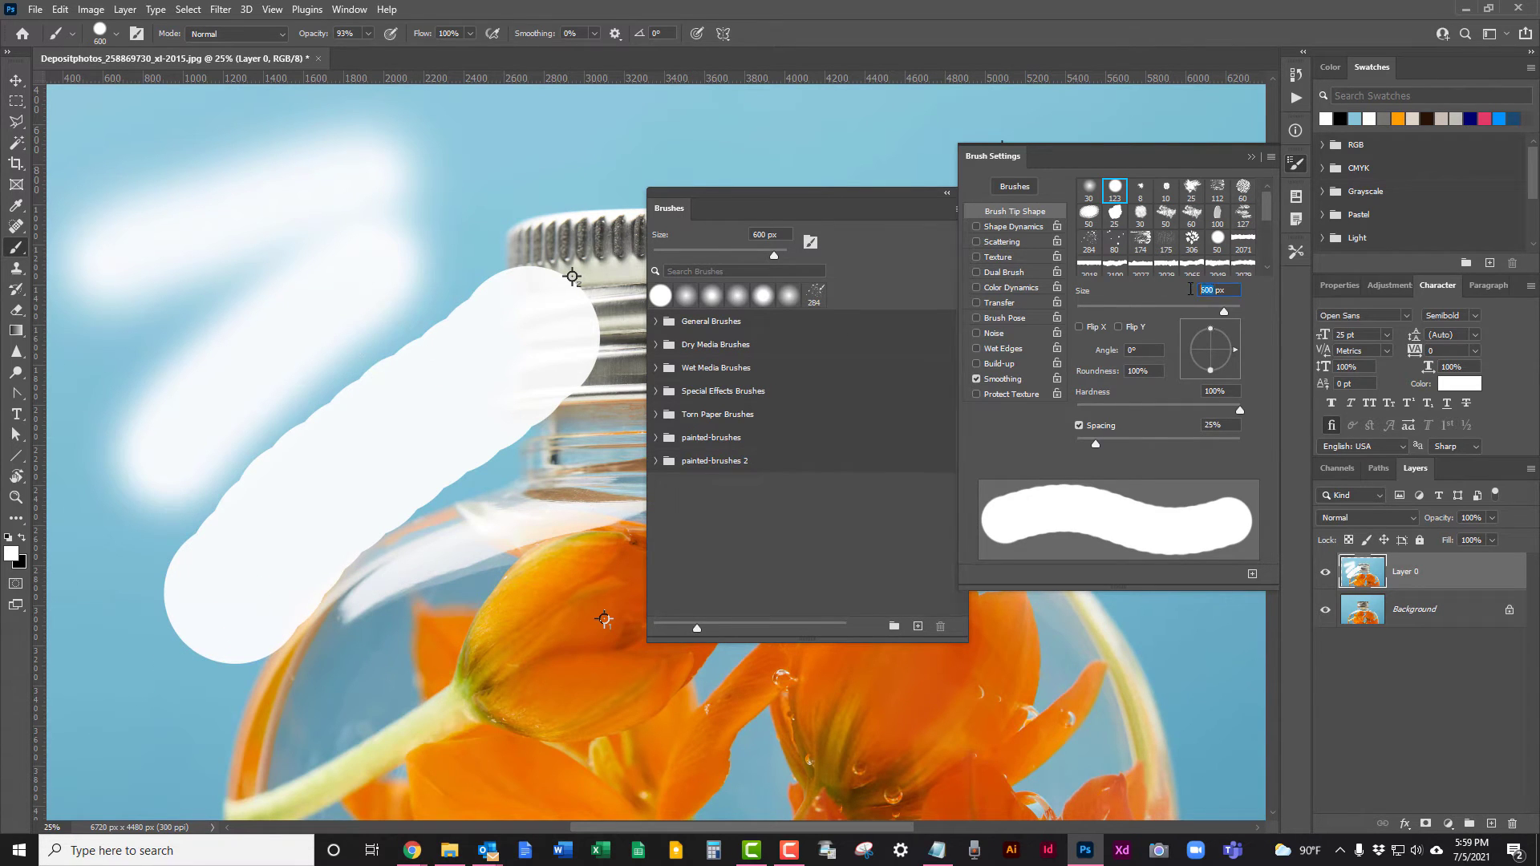
text(543)
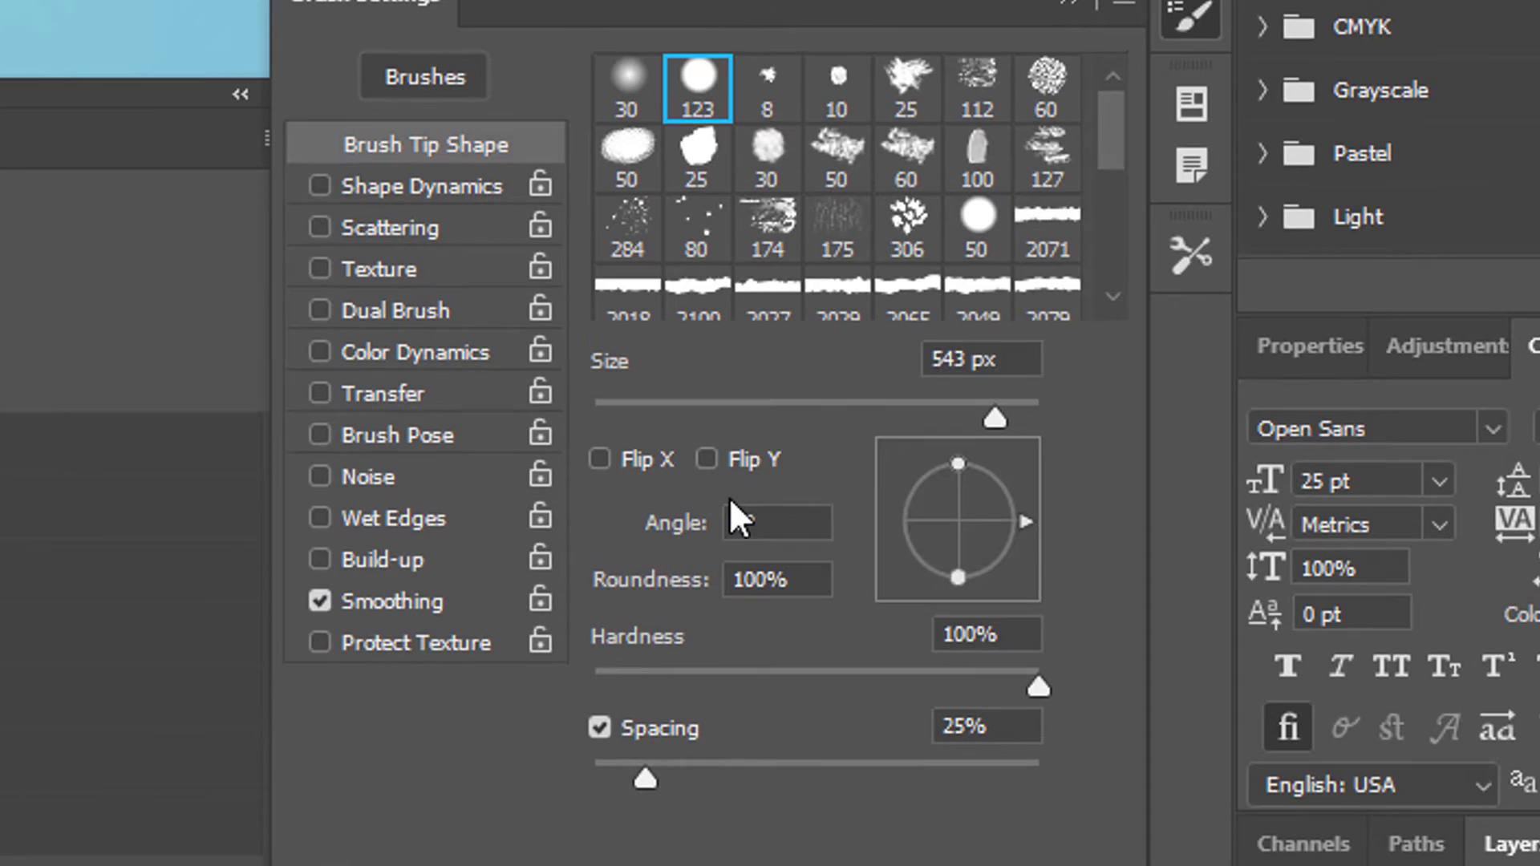
double_click(935, 360)
text(500)
key(Return)
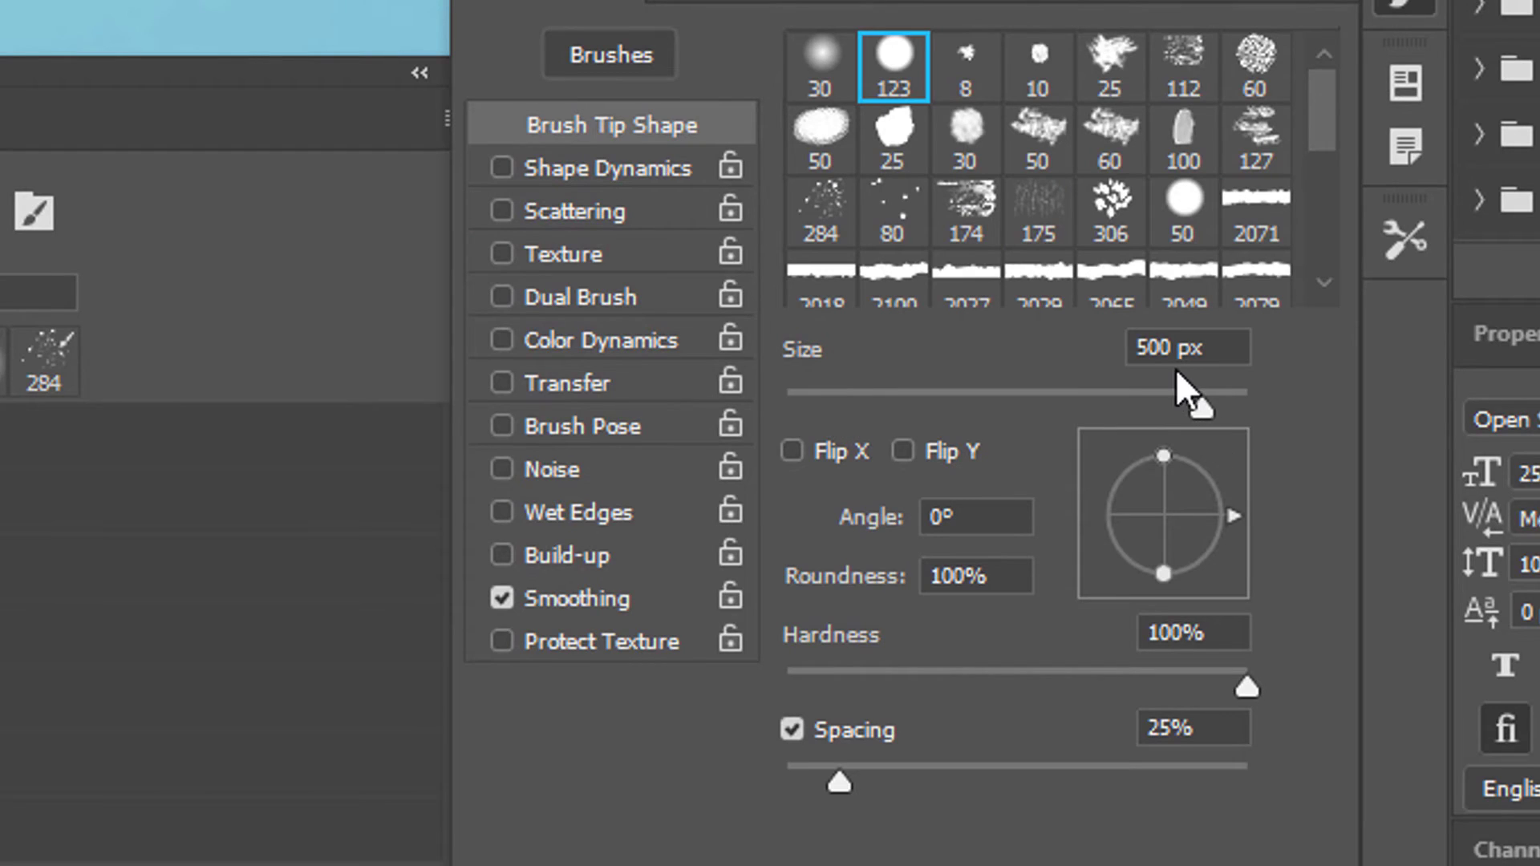
drag(1167, 369, 1160, 370)
key(bracketright)
key(bracketright)
key(bracketright)
key(bracketright)
key(bracketright)
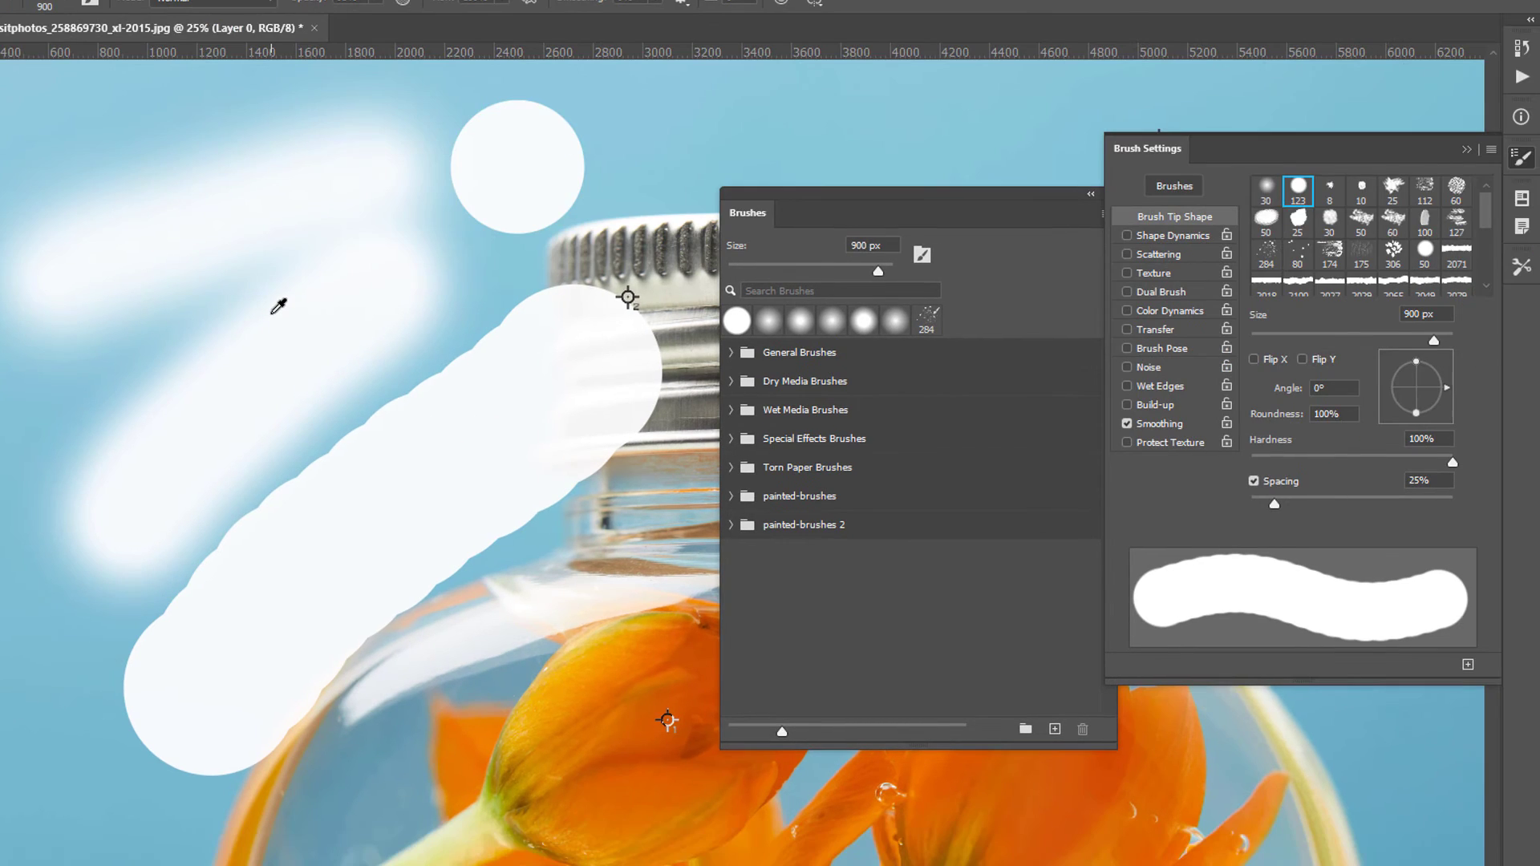
Step: Shrink the brush on the canvas from 900 px to 620 px with the on-canvas size preview
alt+right_click(357, 349)
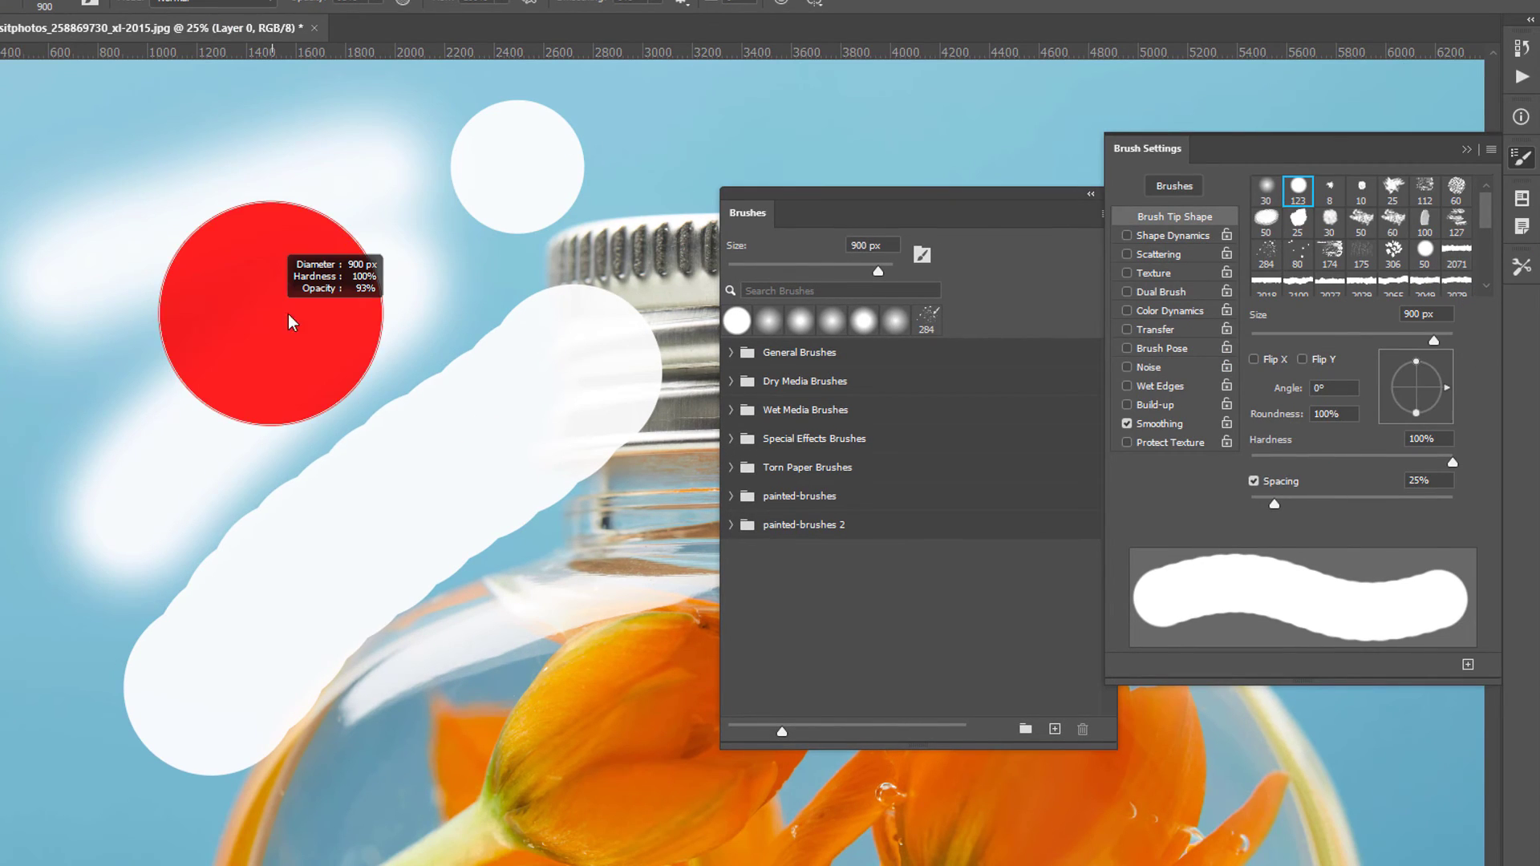
mouse_move(292, 323)
mouse_down()
mouse_move(337, 318)
mouse_move(219, 340)
mouse_move(241, 338)
mouse_up()
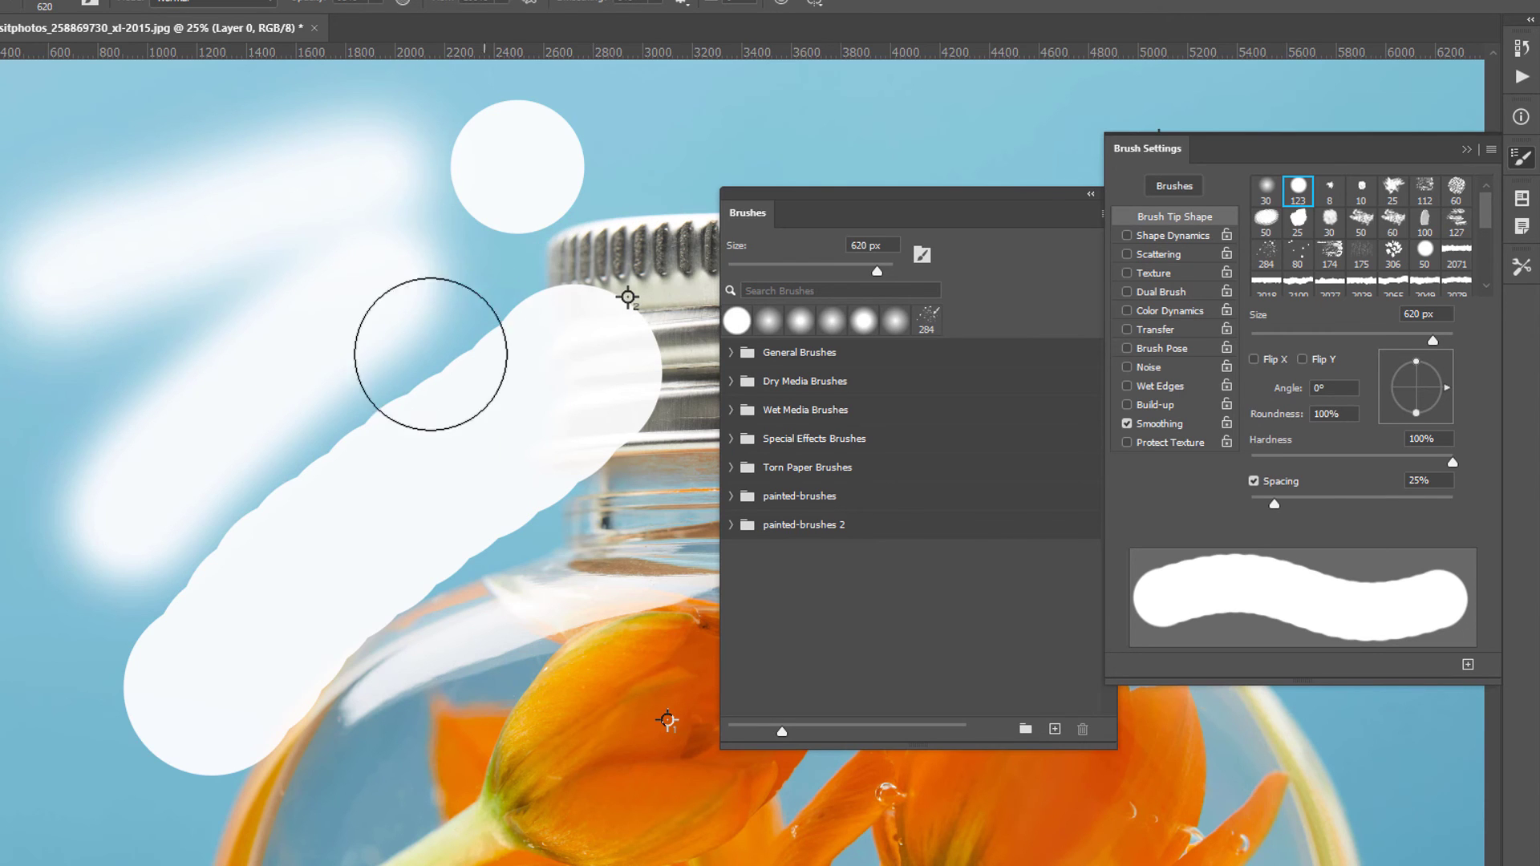